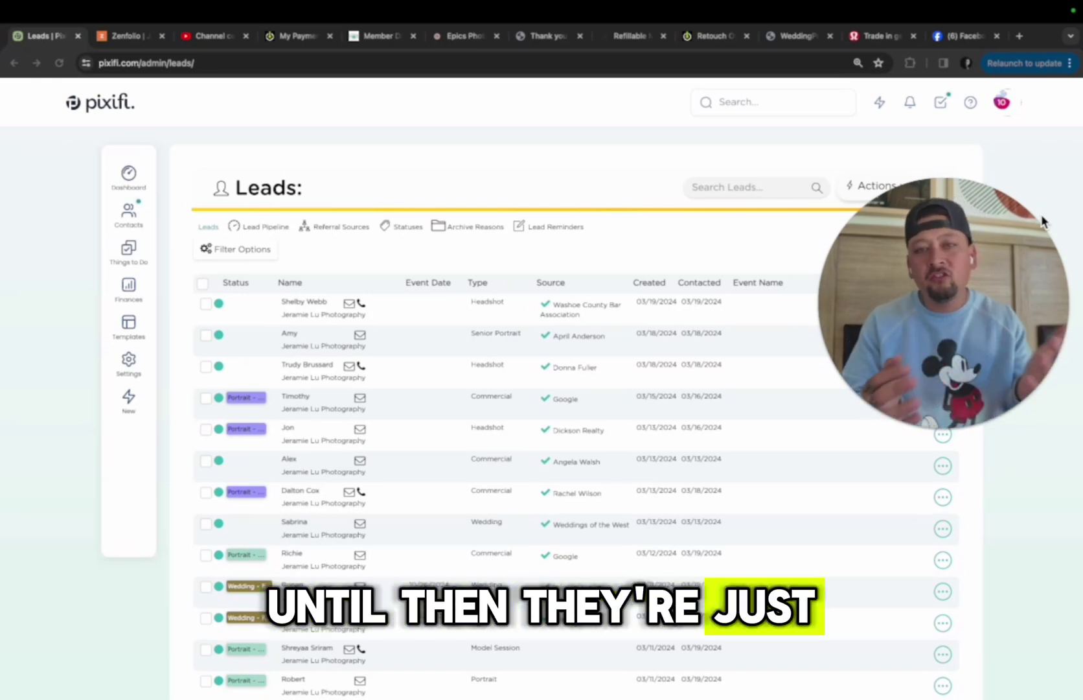
- Look over the leads list and select the first lead, a headshot inquiry created 03/19/2024
scroll(418, 396, "down", 1)
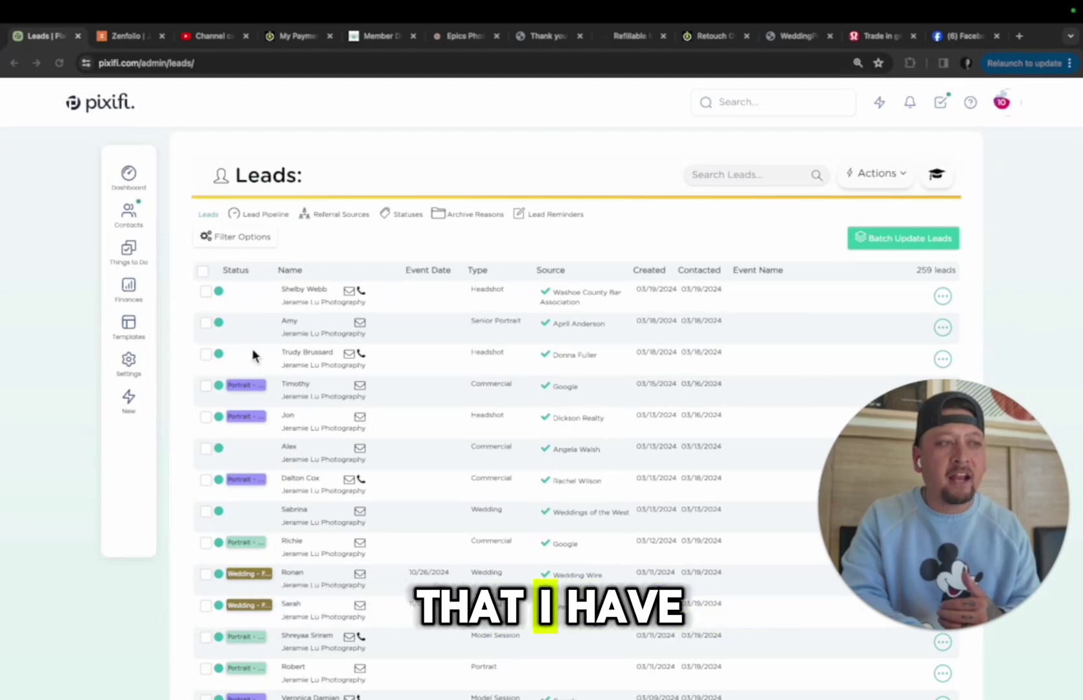
scroll(259, 357, "down", 5)
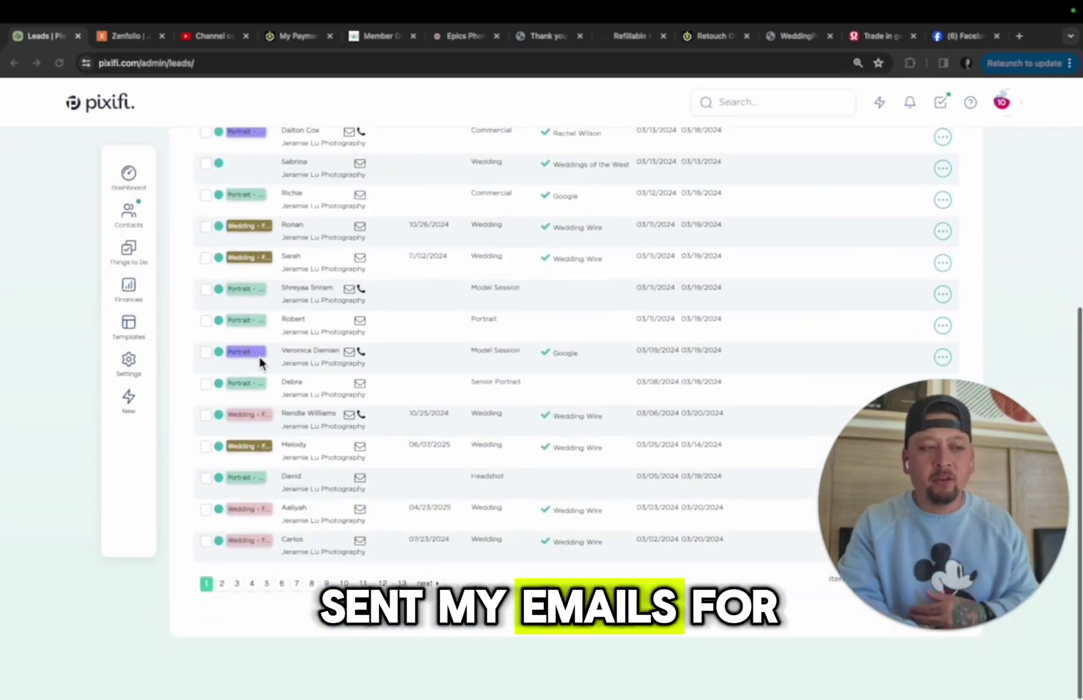
scroll(259, 358, "up", 3)
scroll(259, 356, "up", 2)
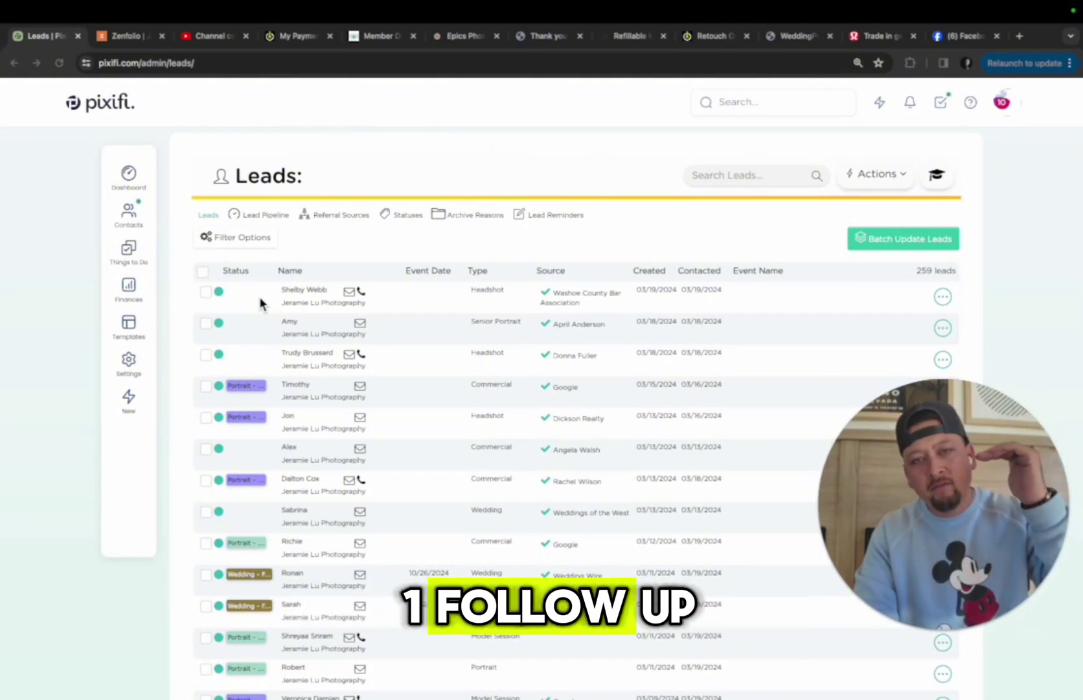
left_click(206, 292)
- Examine the follow-up statuses offered for a Lead Status batch update of the selected lead, and cancel the update
left_click(875, 174)
left_click(879, 172)
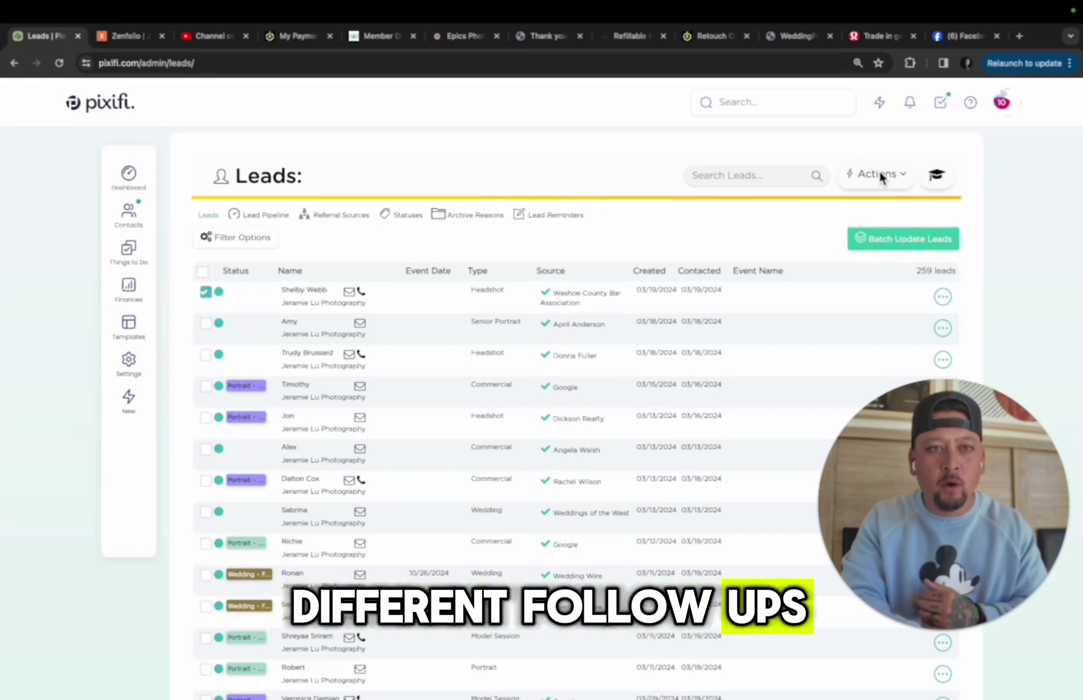
left_click(879, 172)
left_click(934, 242)
left_click(896, 287)
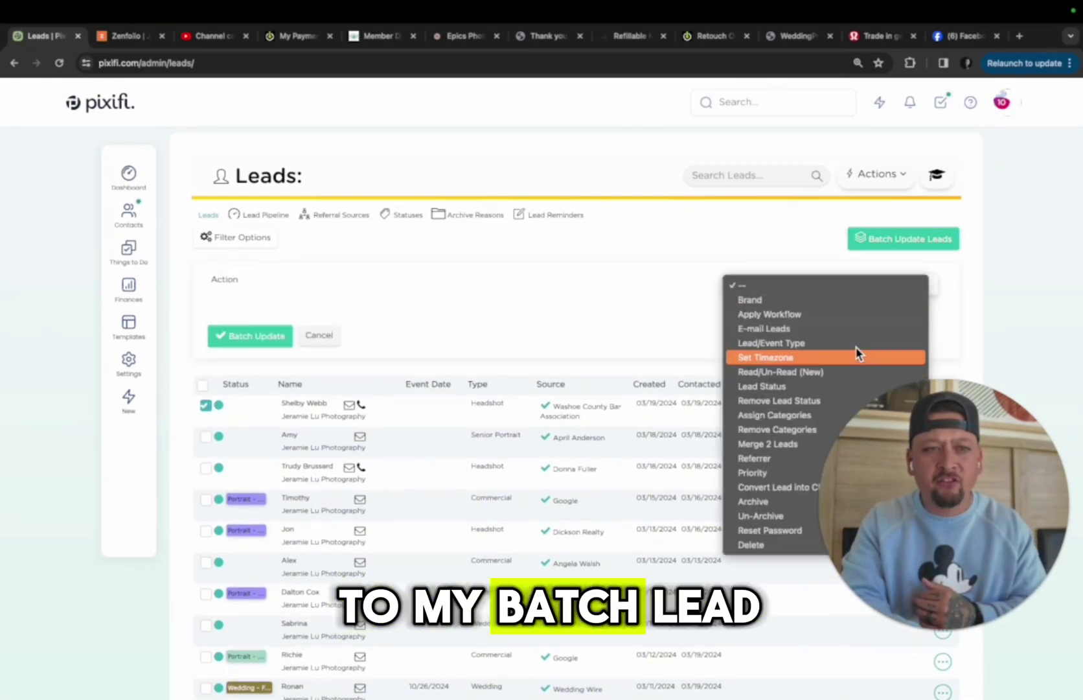
left_click(822, 377)
left_click(873, 287)
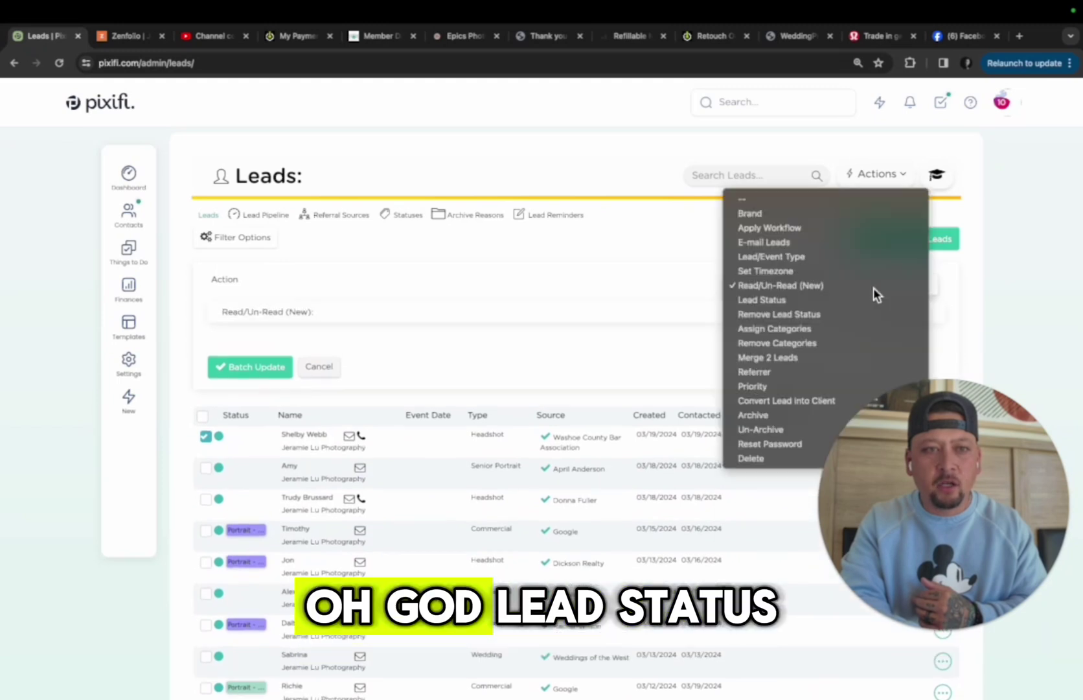
key("Escape")
left_click(851, 312)
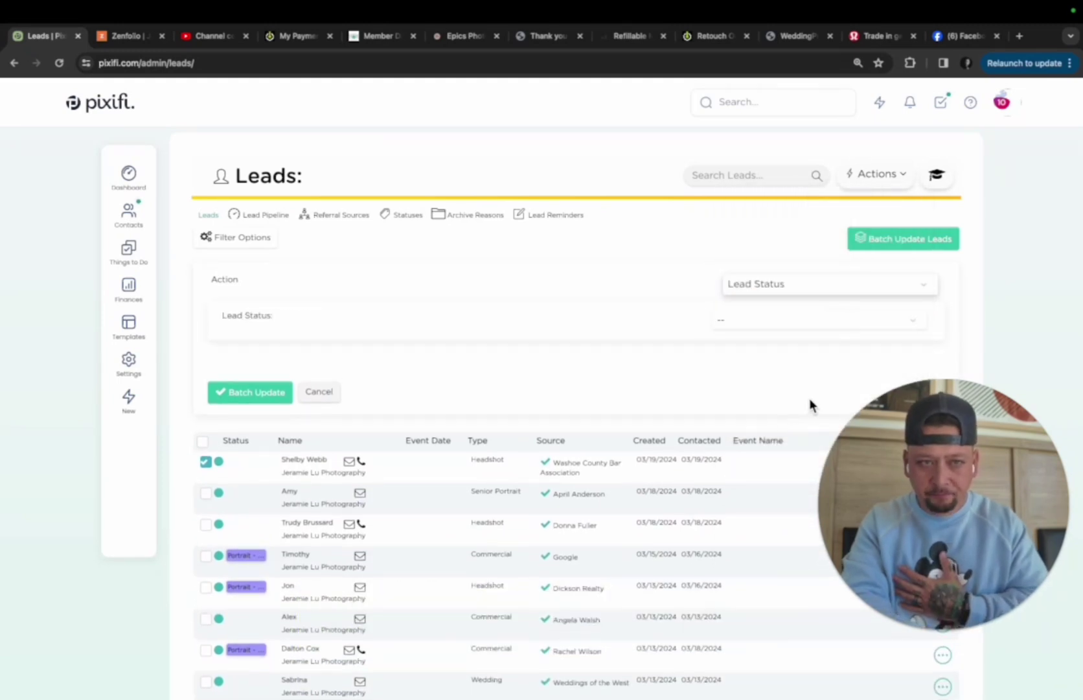
left_click(862, 327)
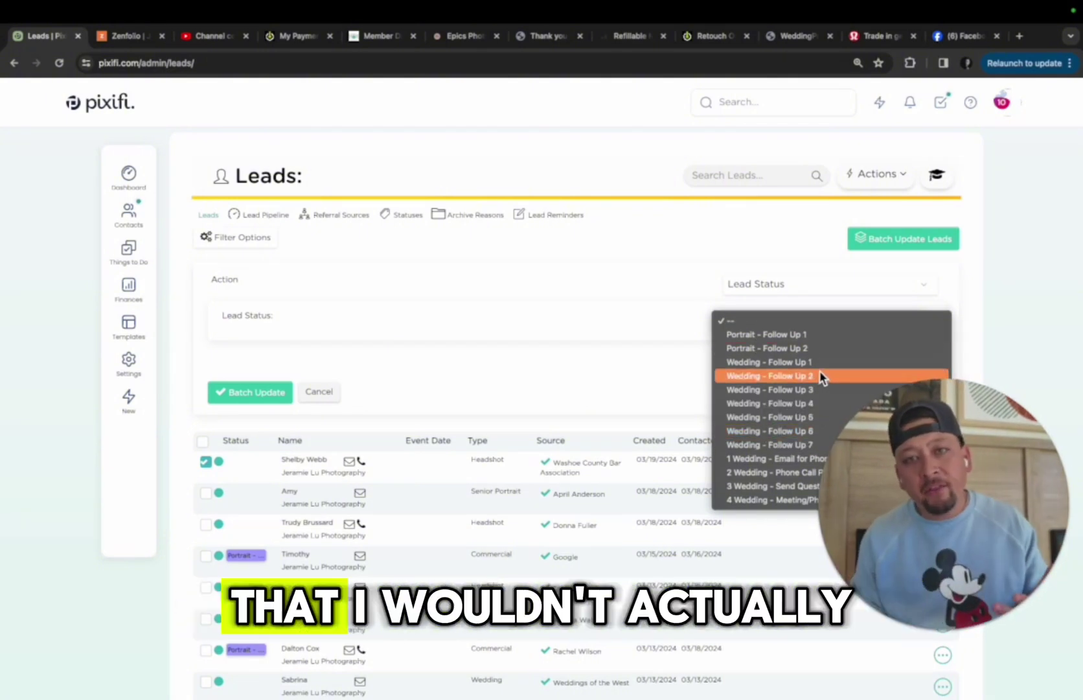
left_click(508, 319)
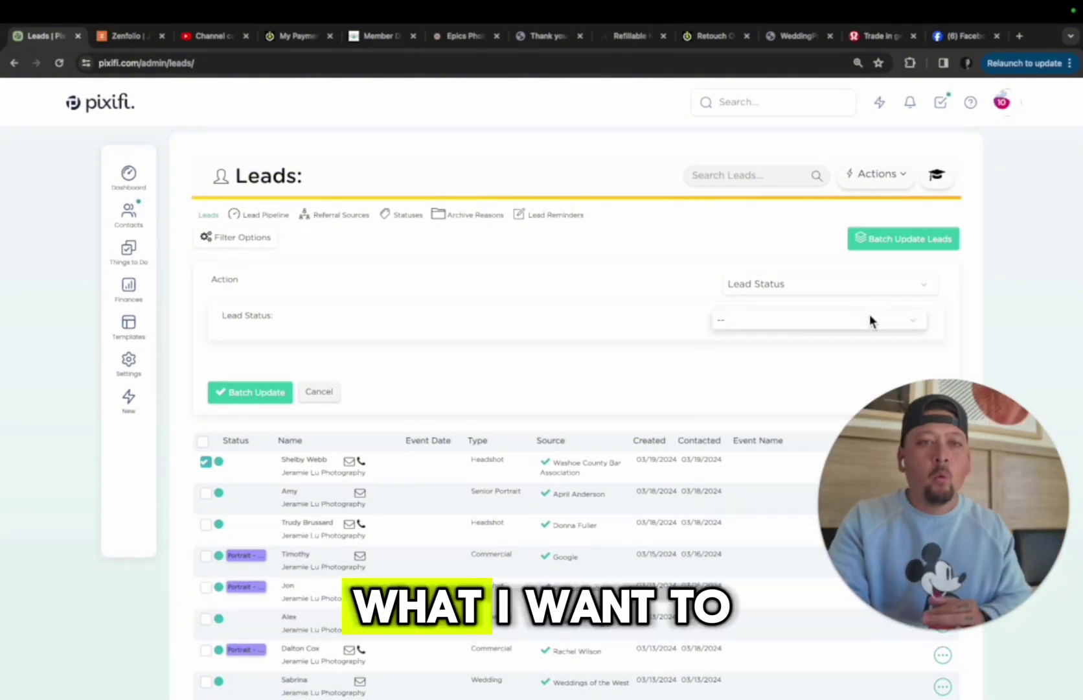
left_click(318, 388)
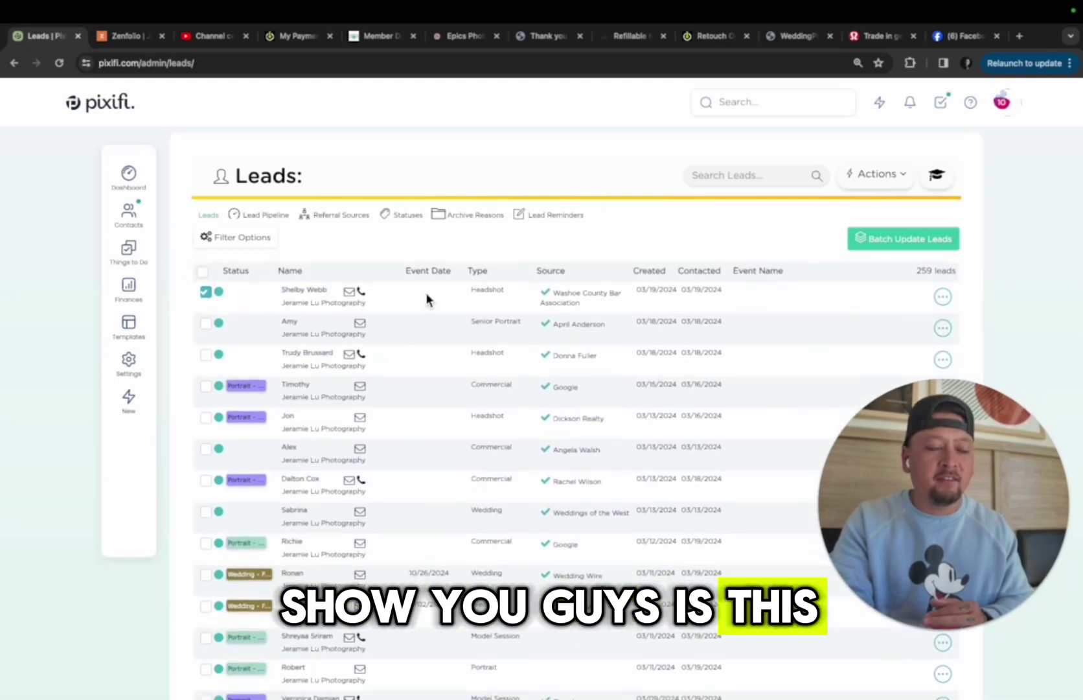
- Add the four other leads that have no status label near the start of the list to the selection
scroll(425, 292, "down", 2)
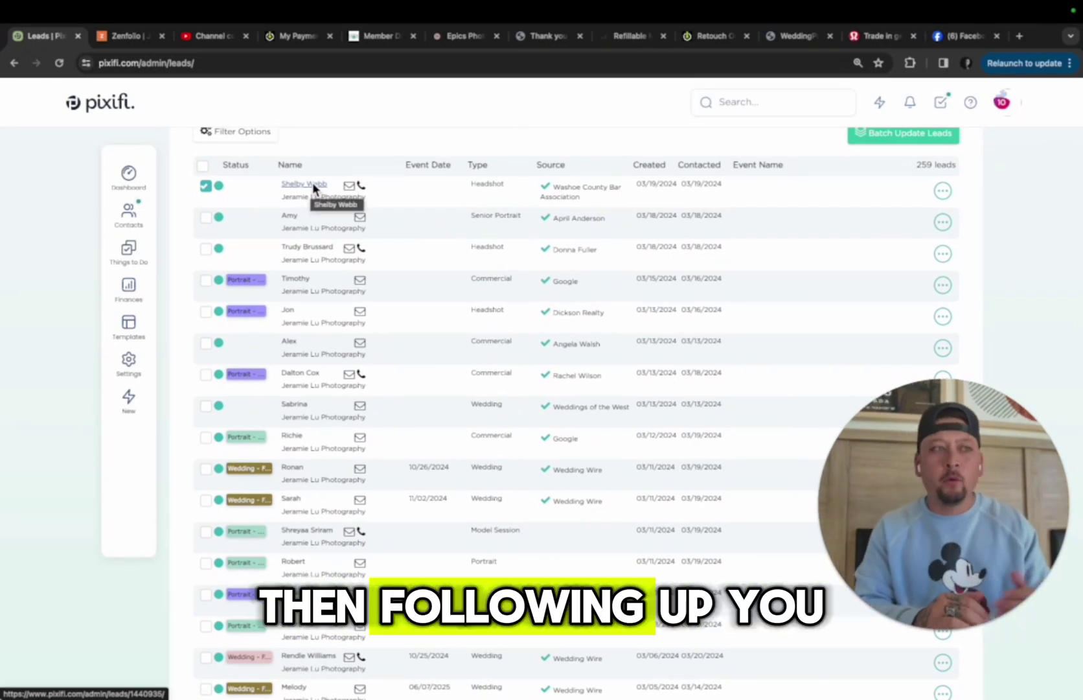
left_click(207, 219)
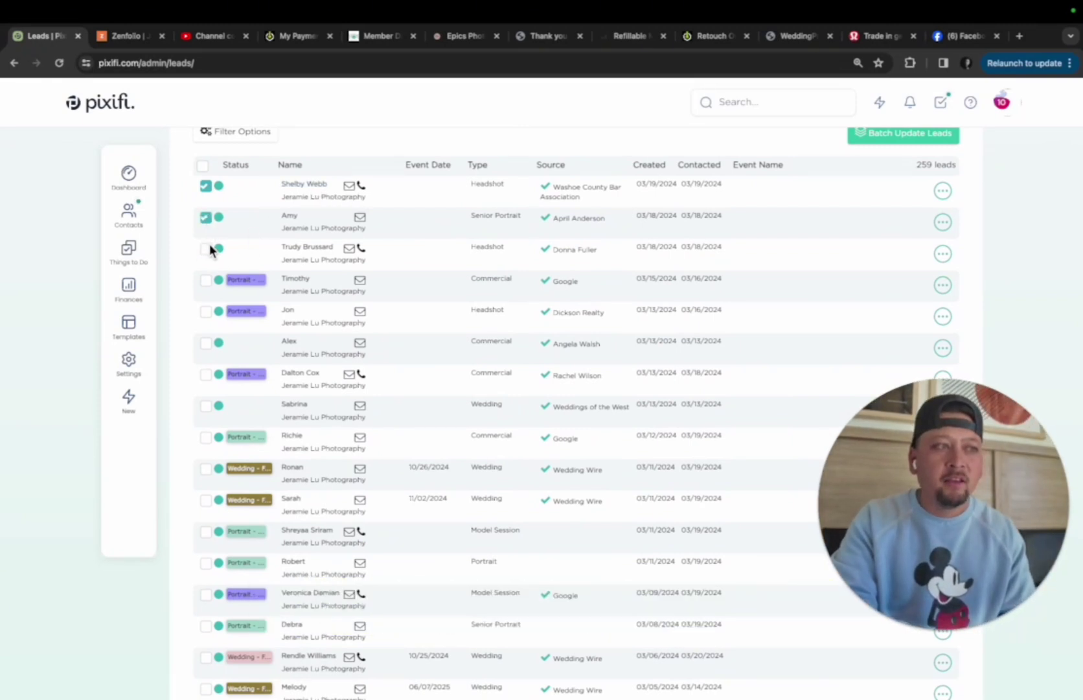
left_click(207, 250)
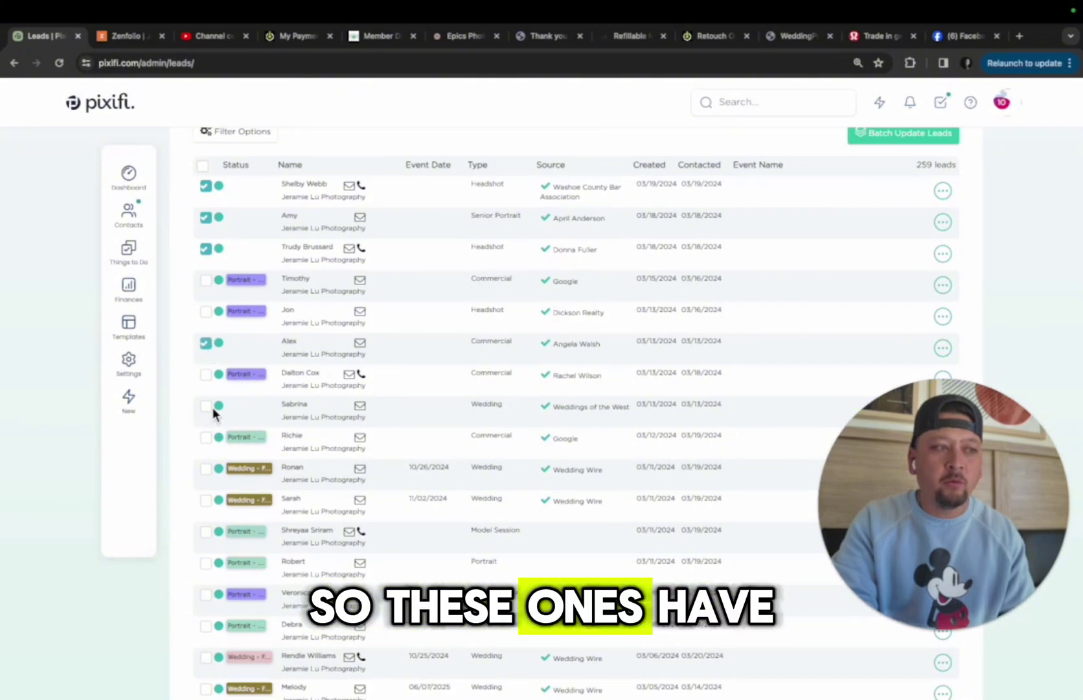
scroll(766, 317, "up", 2)
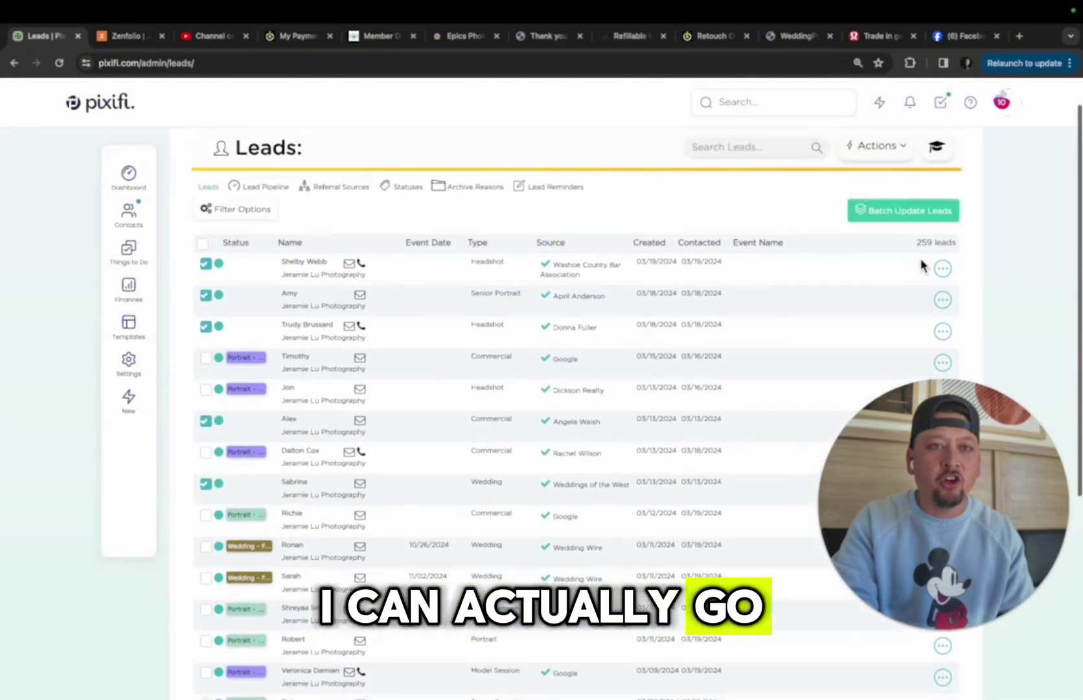
- Start a batch update for the selected leads and set its action to E-mail Leads
left_click(920, 212)
left_click(880, 295)
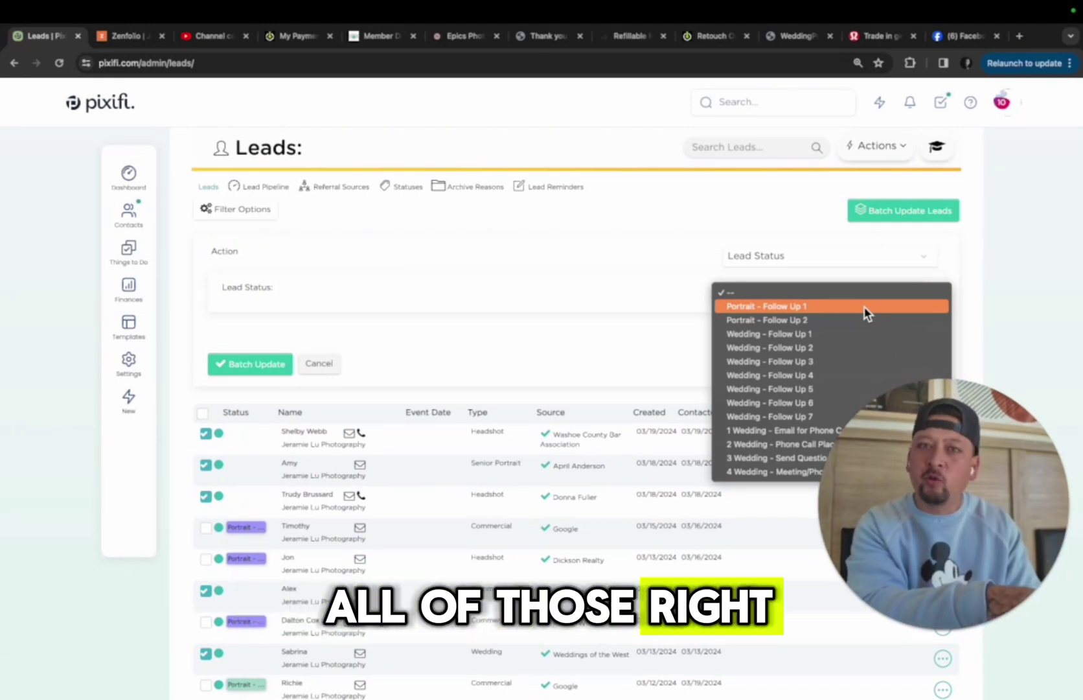
left_click(565, 280)
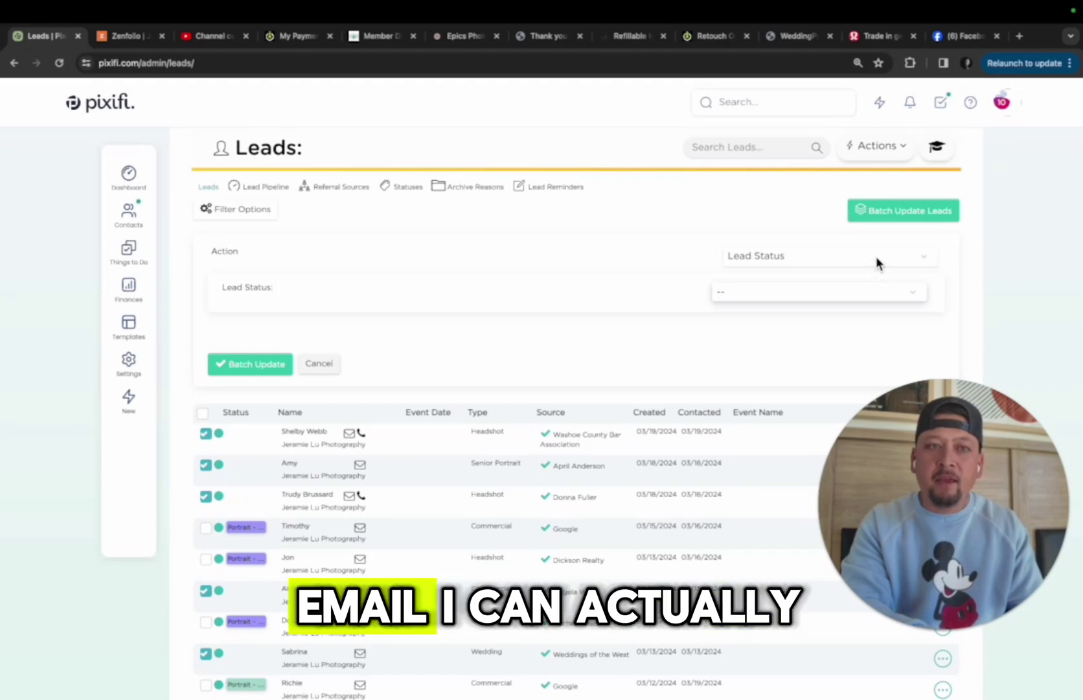
left_click(876, 257)
left_click(878, 201)
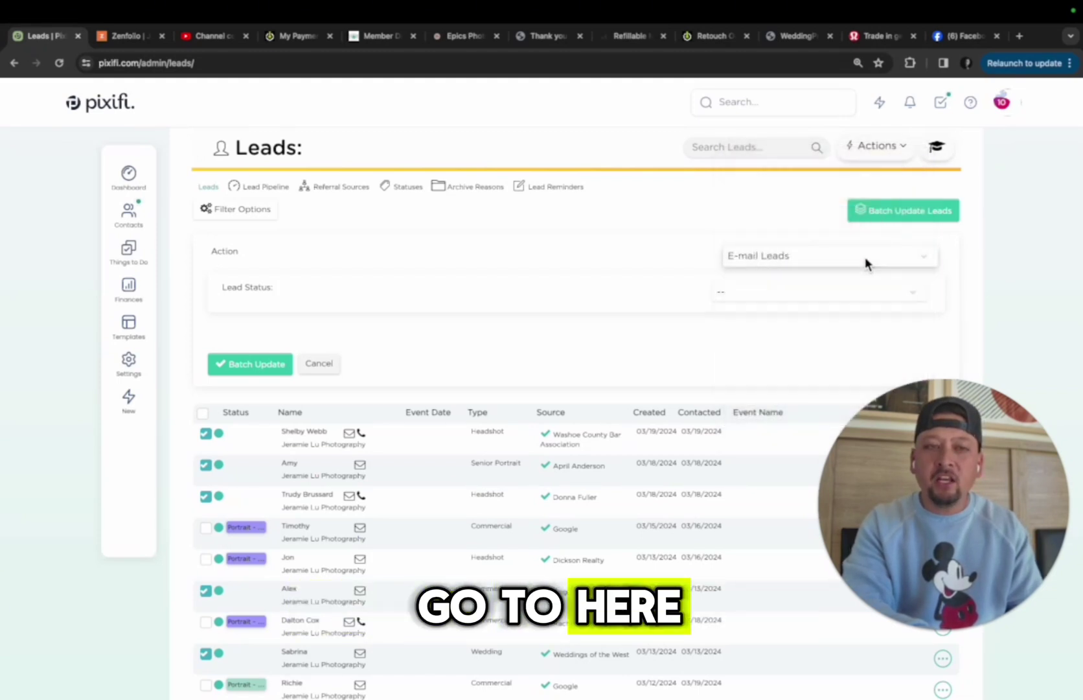
left_click(901, 293)
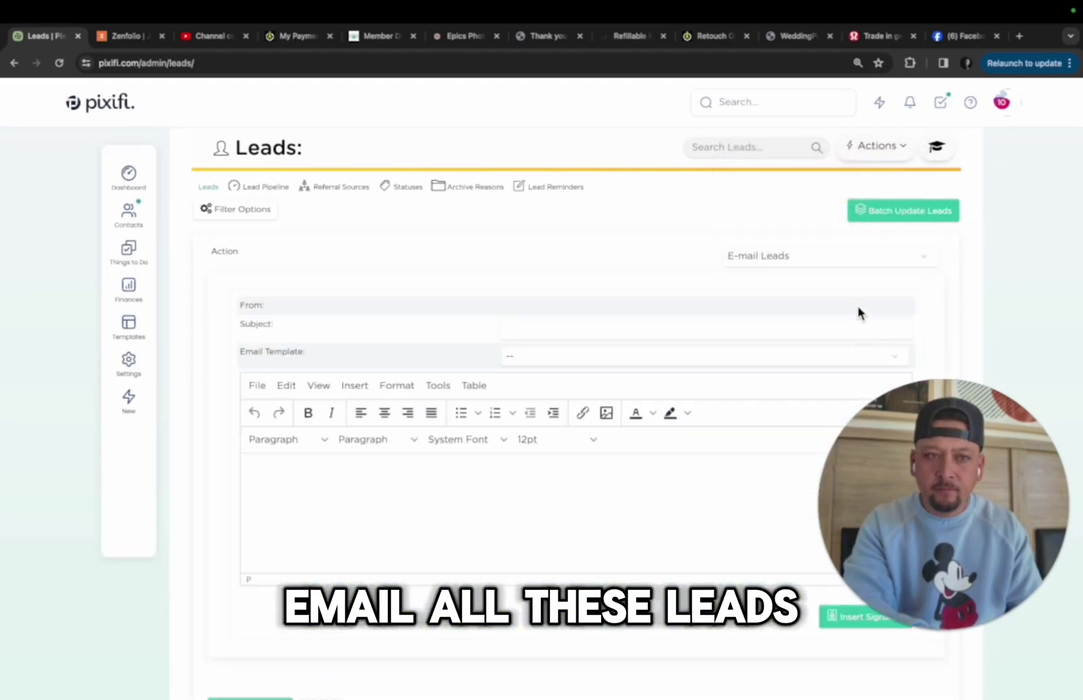
- Load the No Response Follow Up email template and read through its message
left_click(852, 355)
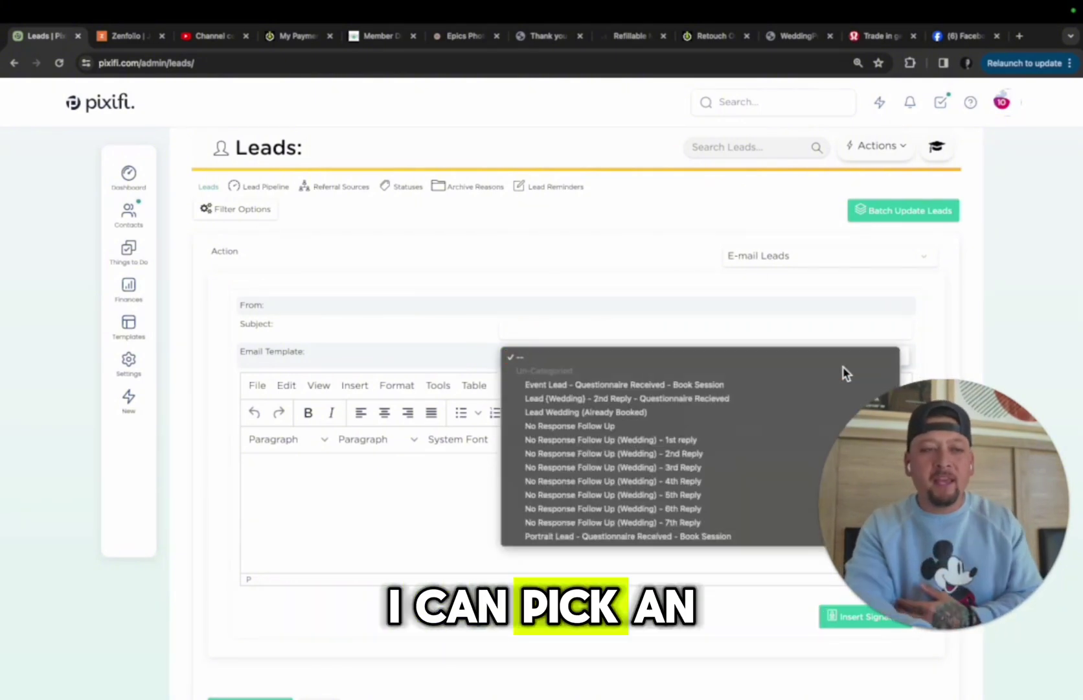
left_click(793, 425)
scroll(614, 408, "down", 2)
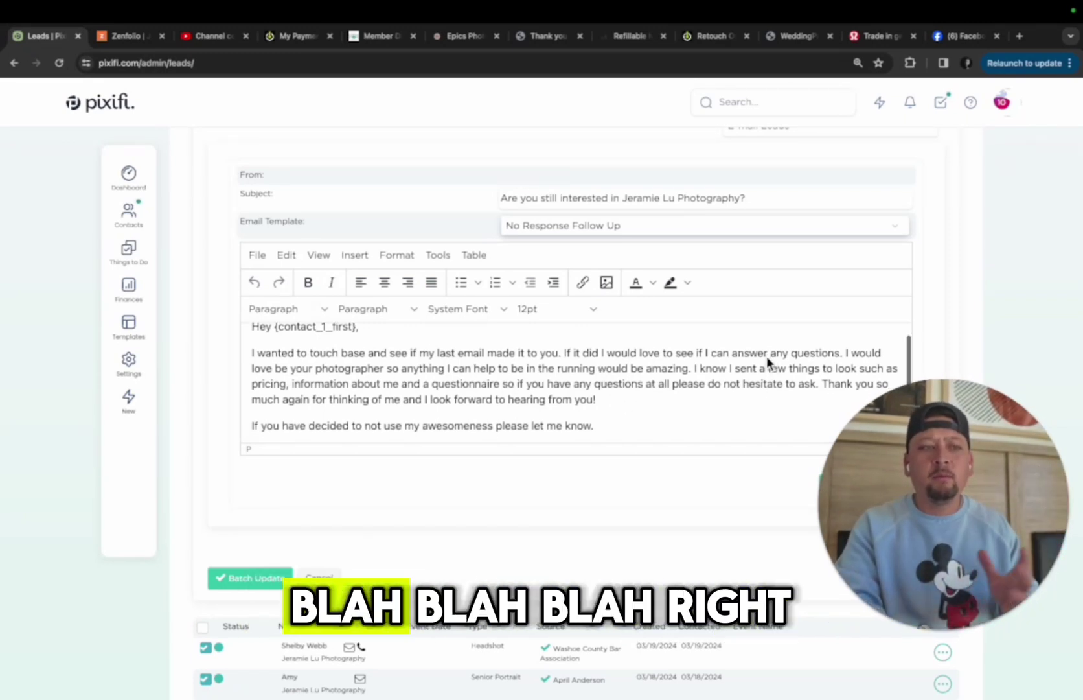
scroll(766, 356, "down", 1)
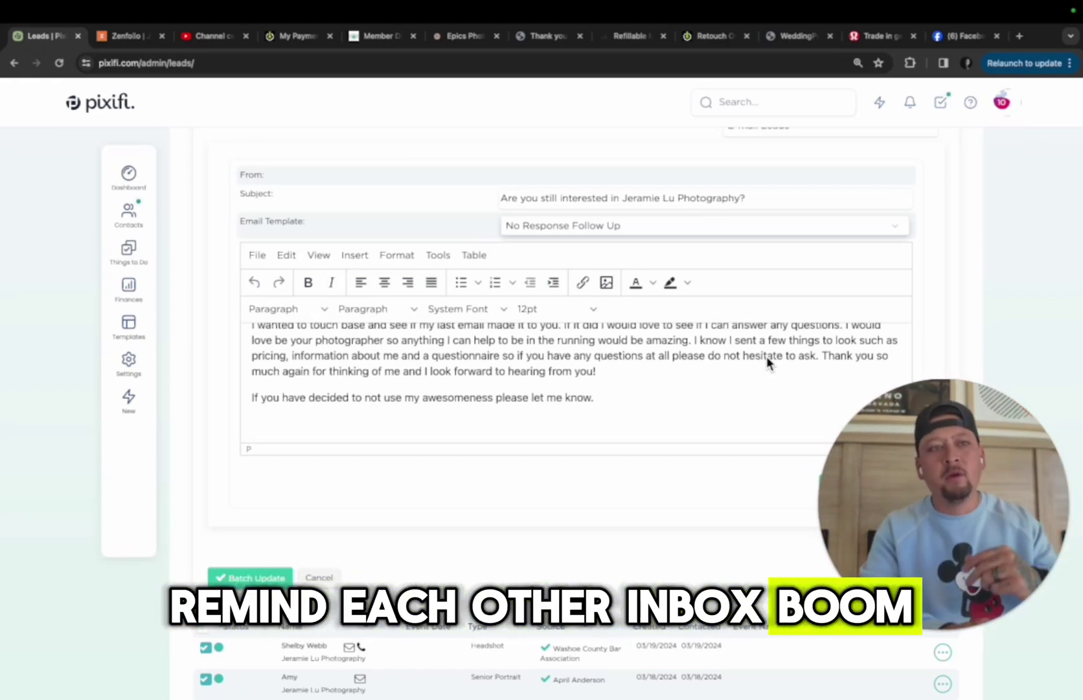
- Switch the email template to No Response Follow Up (Wedding) - 3rd Reply and review the message
left_click(885, 226)
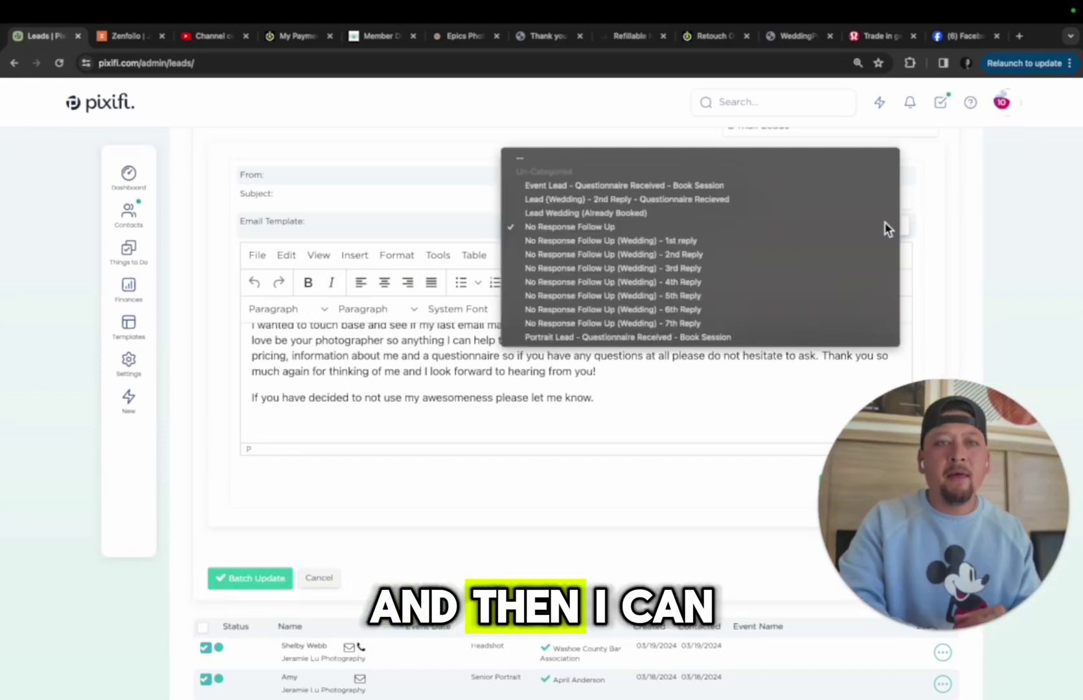
left_click(879, 268)
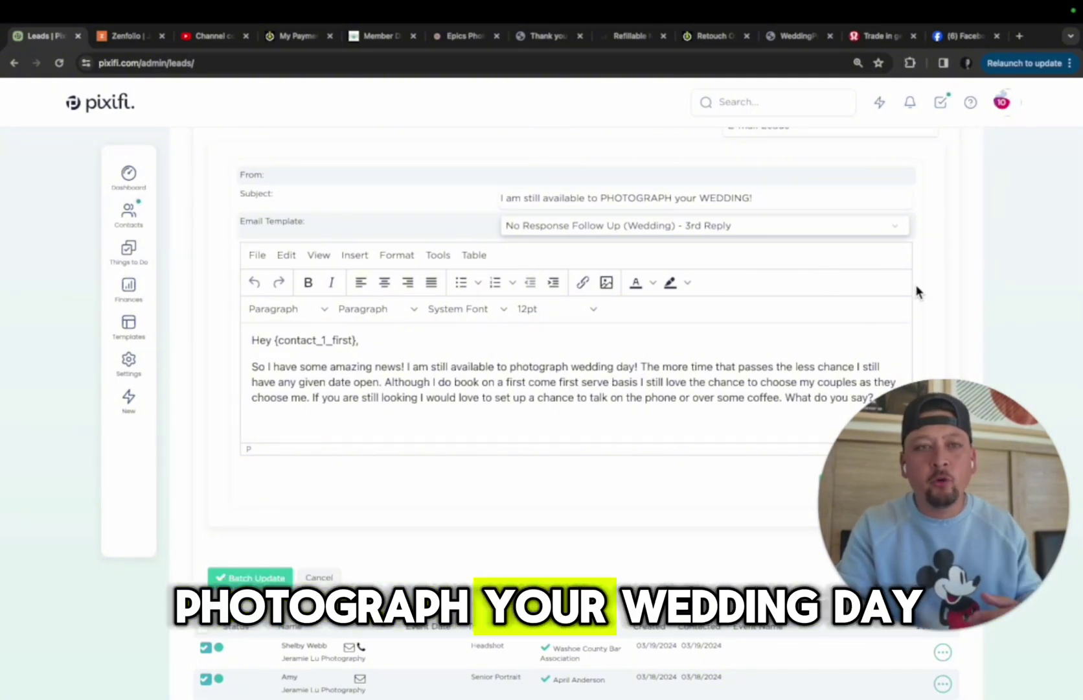
left_click(897, 226)
left_click(940, 215)
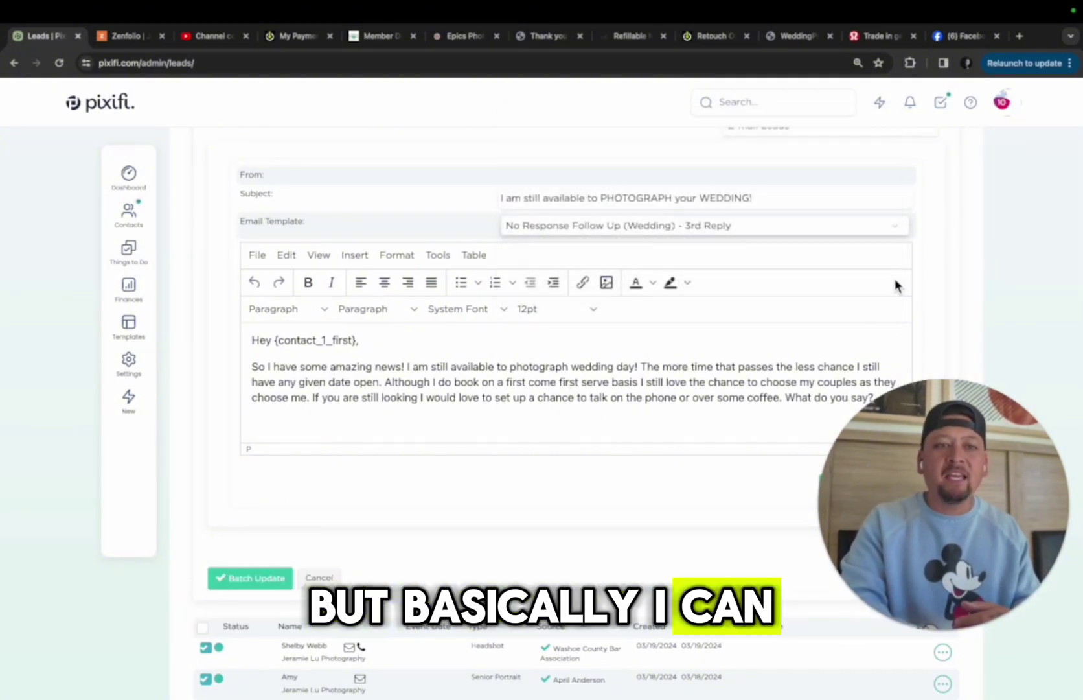
scroll(776, 296, "down", 3)
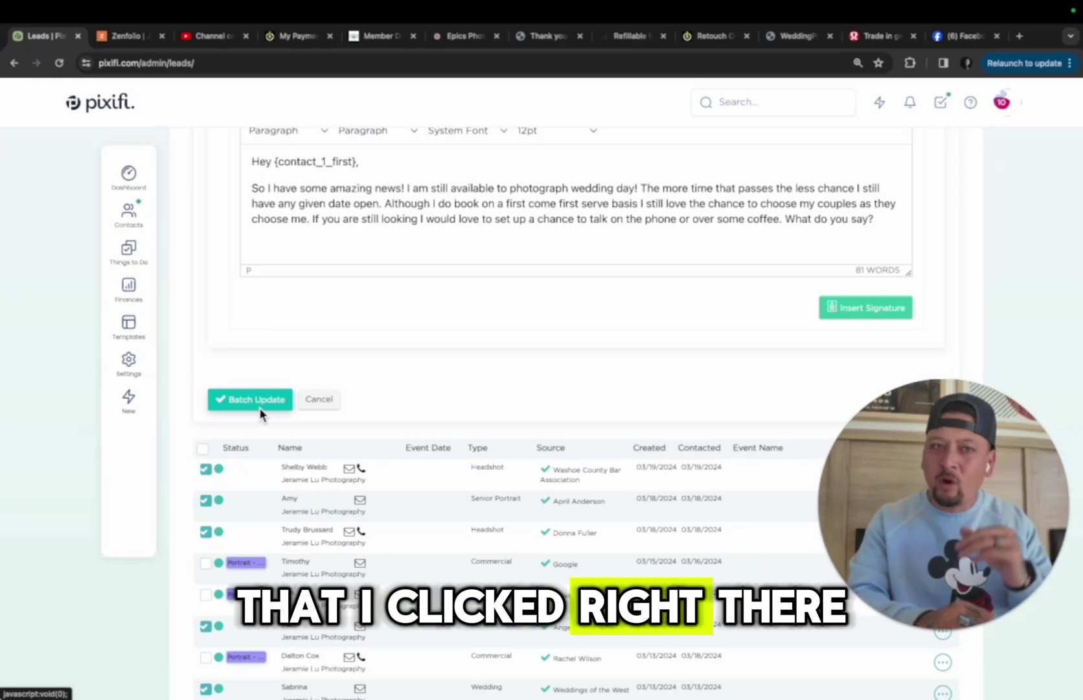
scroll(926, 274, "up", 5)
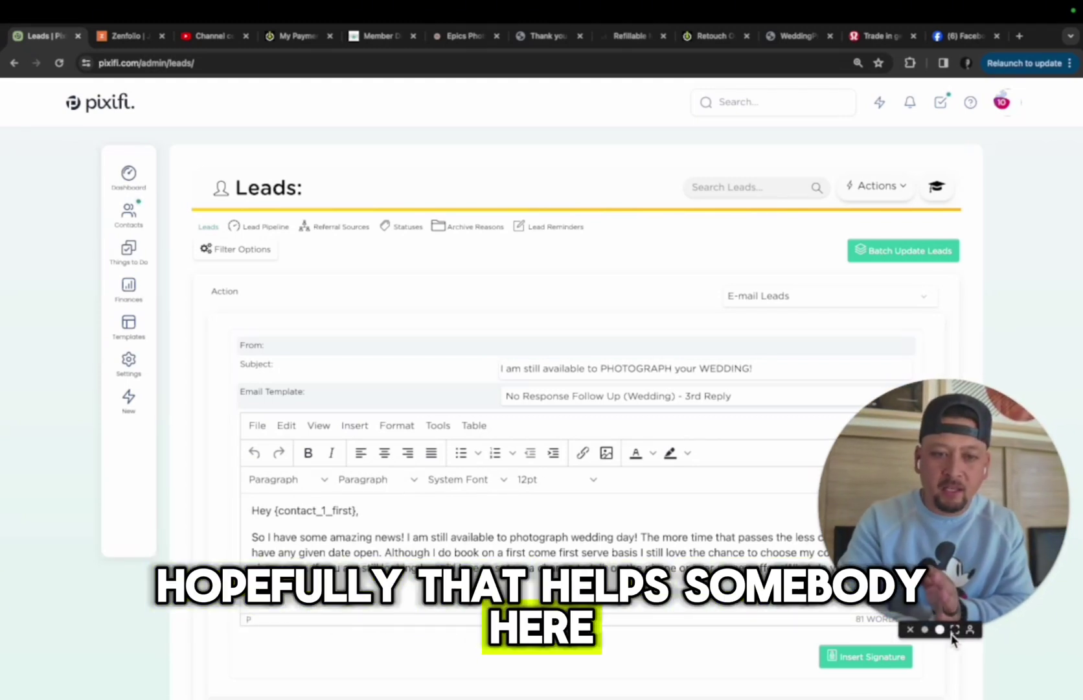
left_click(952, 630)
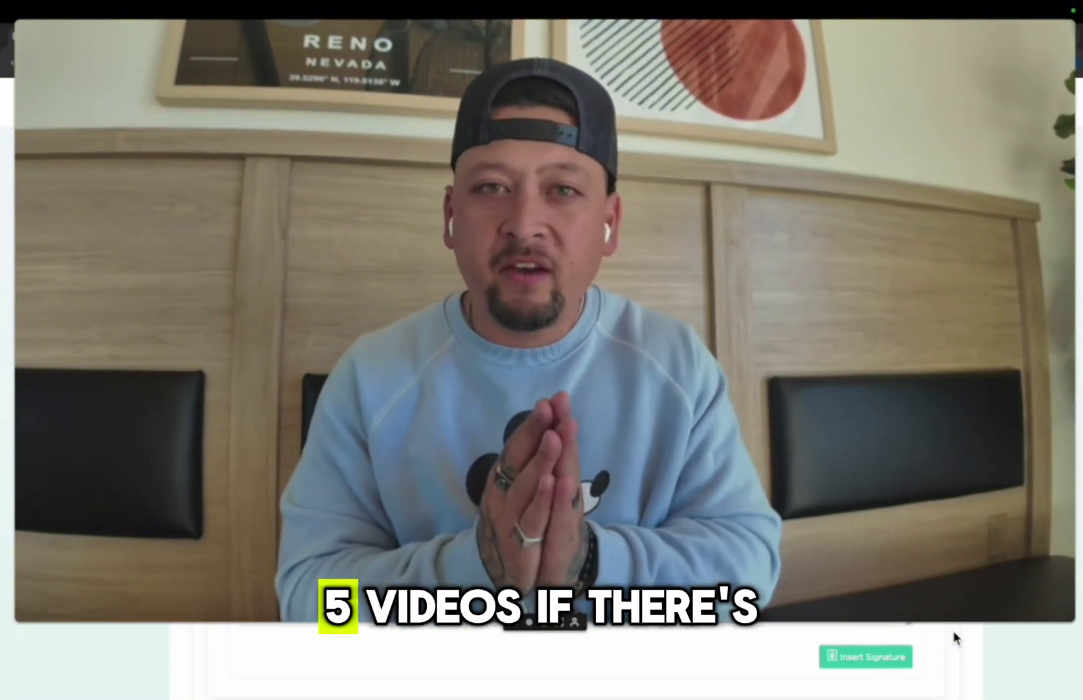